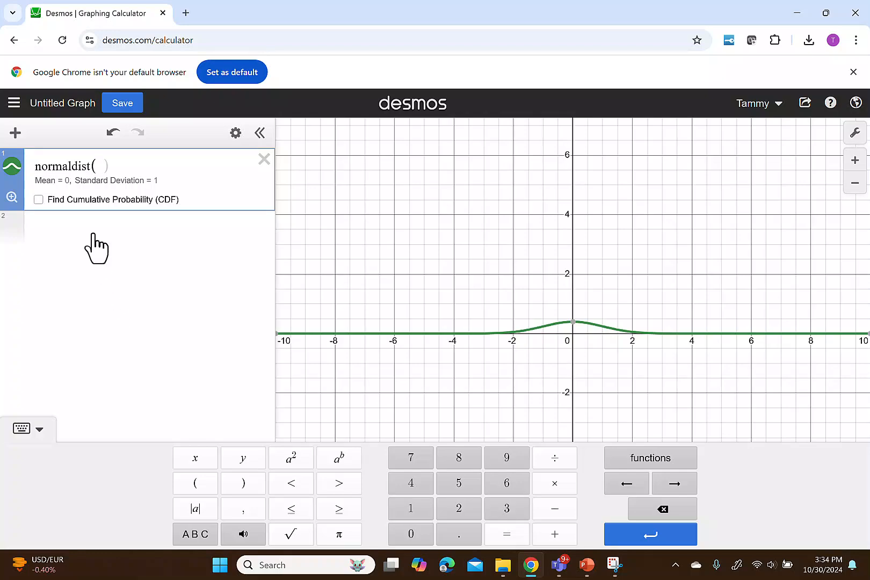
Step: Replace the first expression with a standard normal distribution, normaldist(), using the default mean and standard deviation
{"action": "key", "text": "BackSpace"}
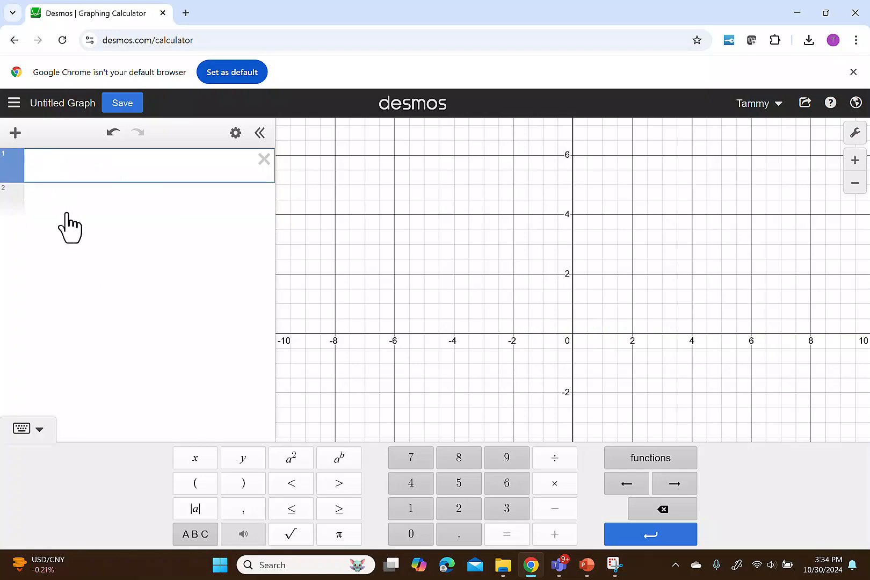
{"action": "type", "text": "normaldist"}
{"action": "key", "text": "BackSpace"}
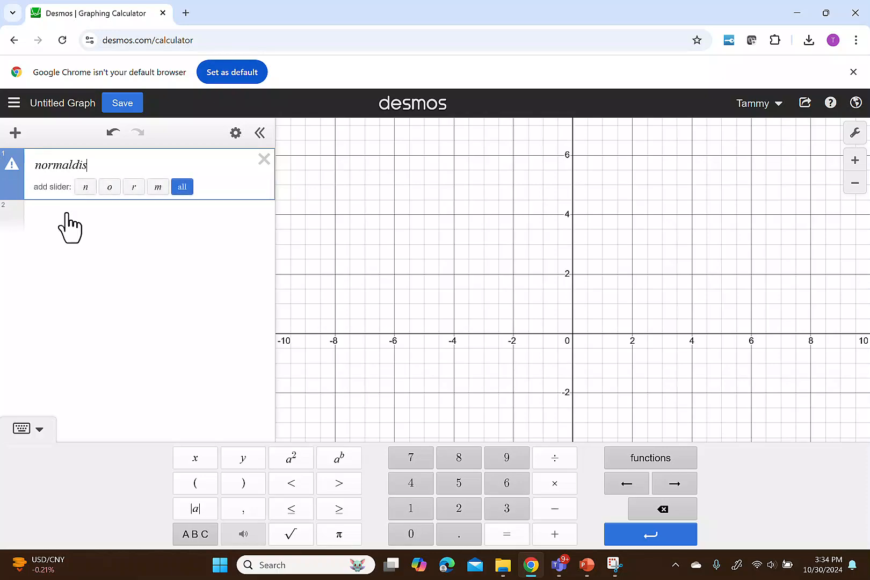
{"action": "type", "text": "t"}
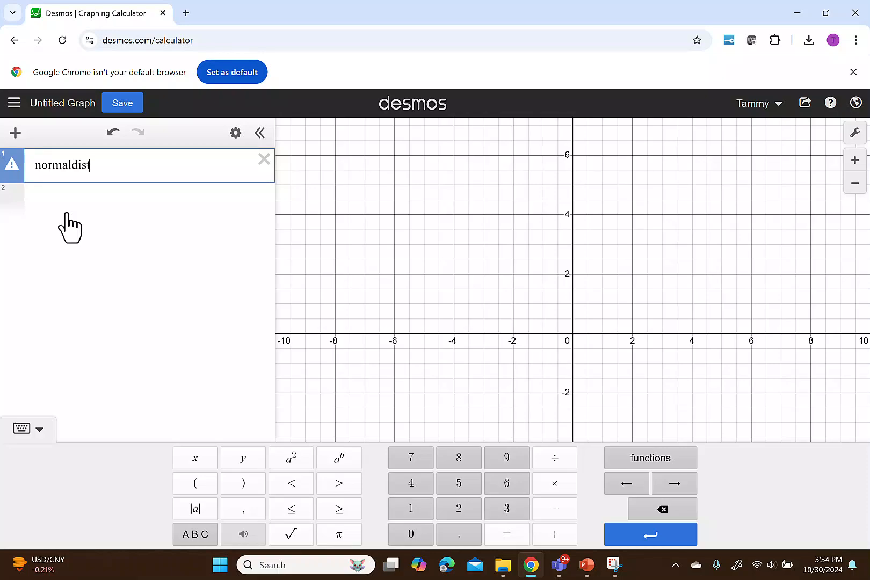
{"action": "type", "text": "("}
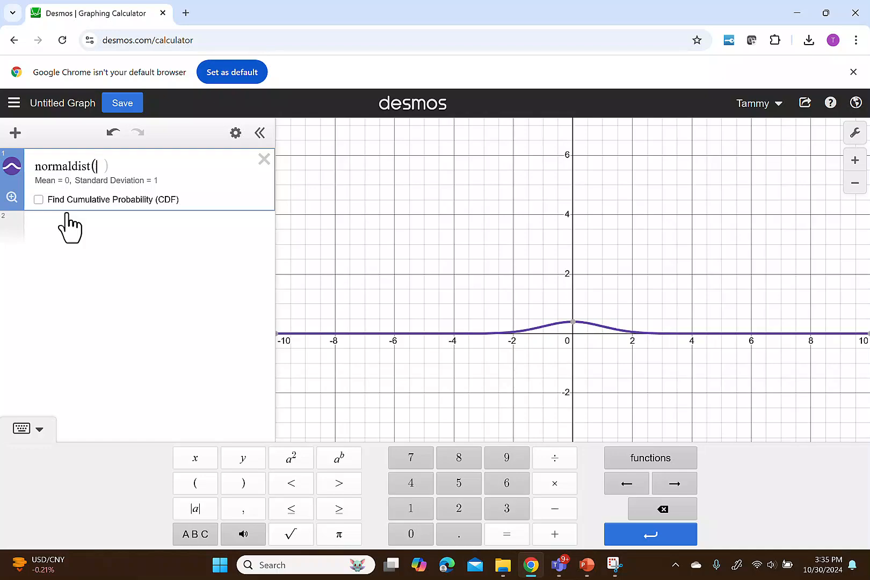
{"action": "left_click", "coordinate": [15, 217]}
{"action": "left_click", "coordinate": [12, 199]}
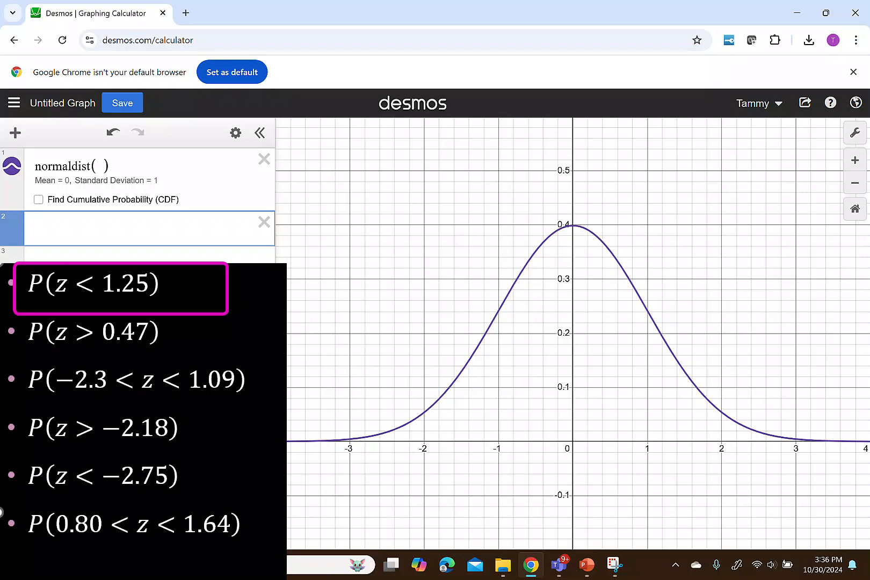
Step: Turn on cumulative probability for the normal distribution and set its Max to 1.25, keeping the Min unbounded
{"action": "left_click", "coordinate": [39, 200]}
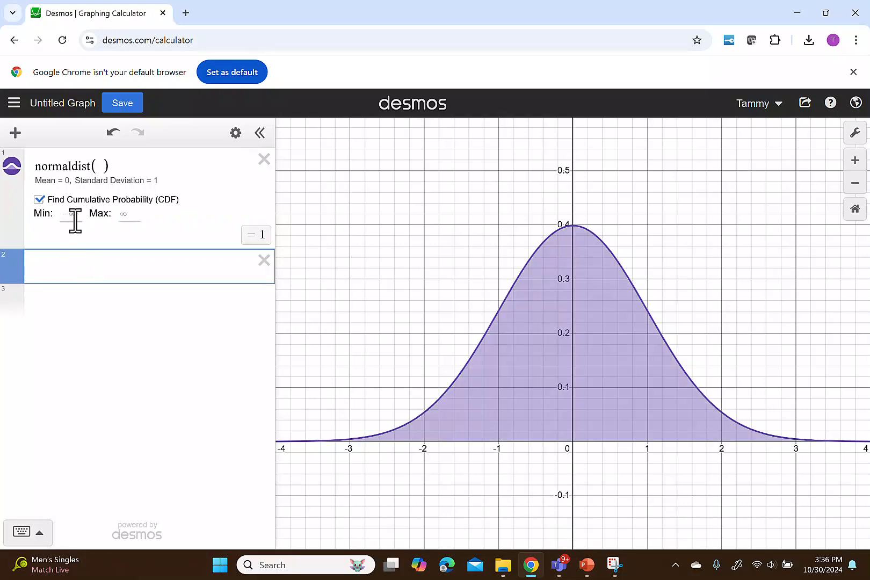
{"action": "left_click", "coordinate": [112, 219]}
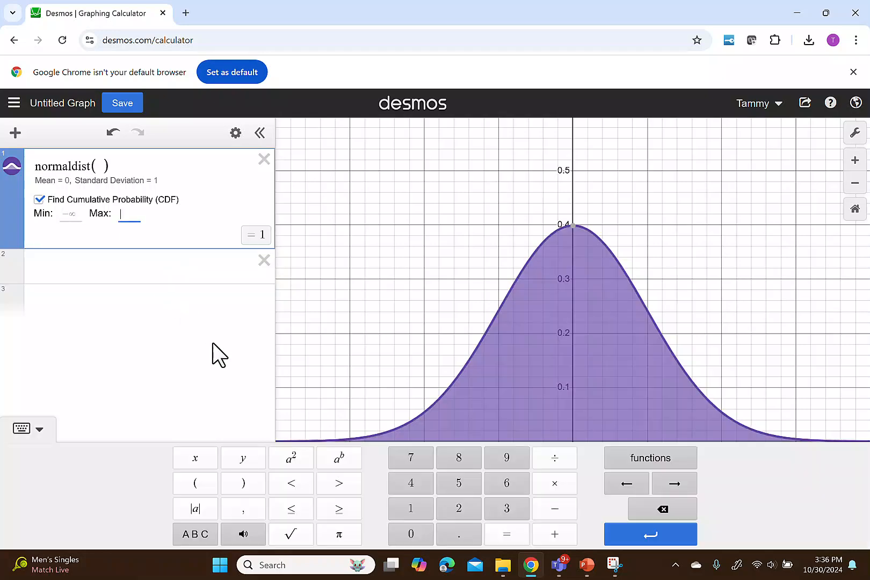
{"action": "type", "text": "1.25"}
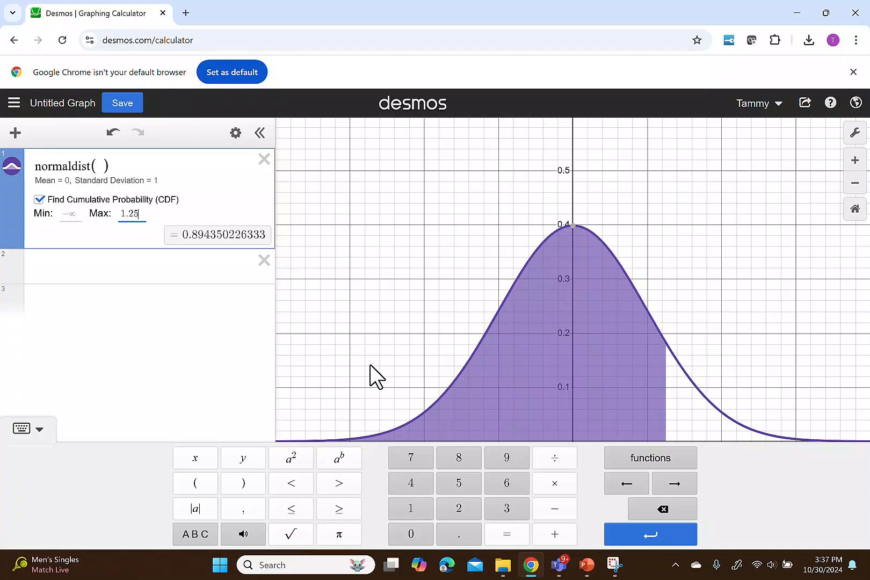
{"action": "left_click", "coordinate": [212, 342]}
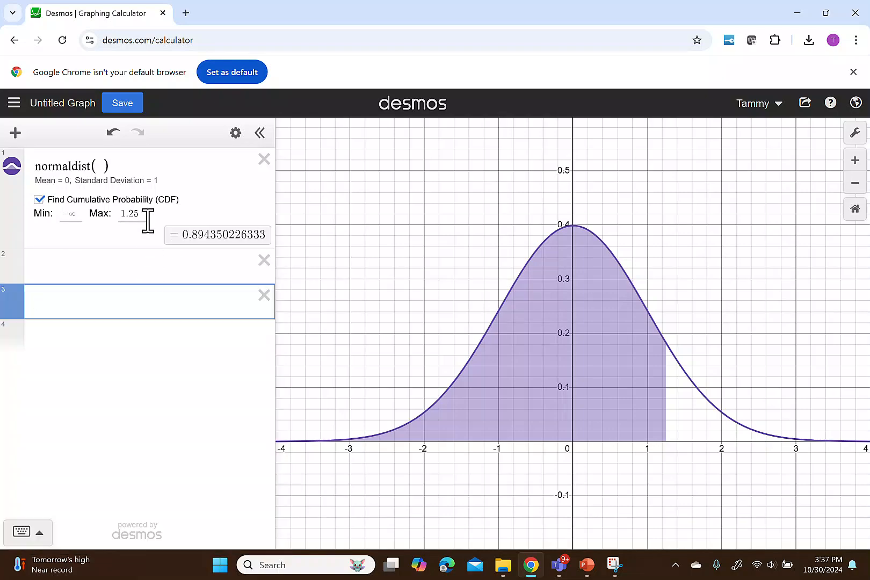
Step: Set the cumulative probability's Min to 0.47 and clear its Max to find the area above 0.47
{"action": "left_click", "coordinate": [76, 216]}
{"action": "type", "text": "0.47"}
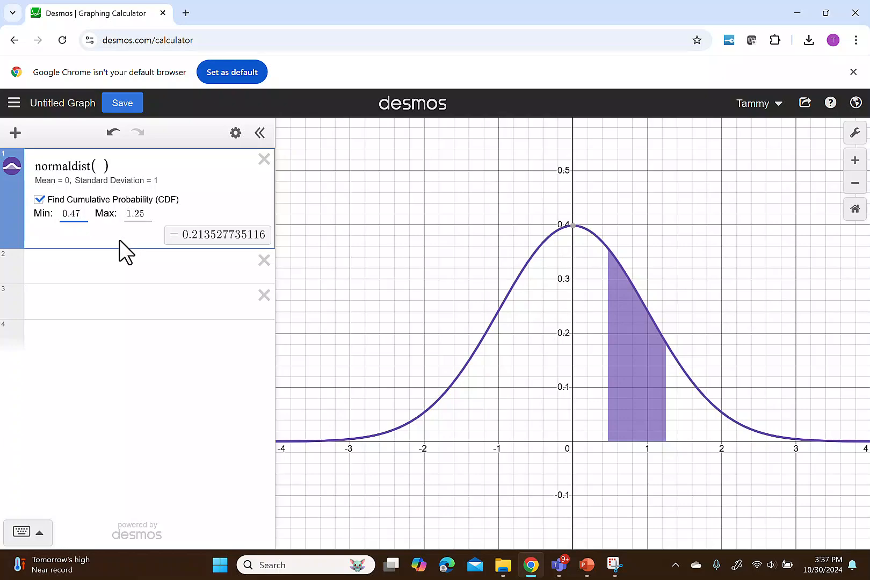
{"action": "left_click", "coordinate": [141, 214]}
{"action": "key", "text": "BackSpace"}
{"action": "key", "text": "Delete"}
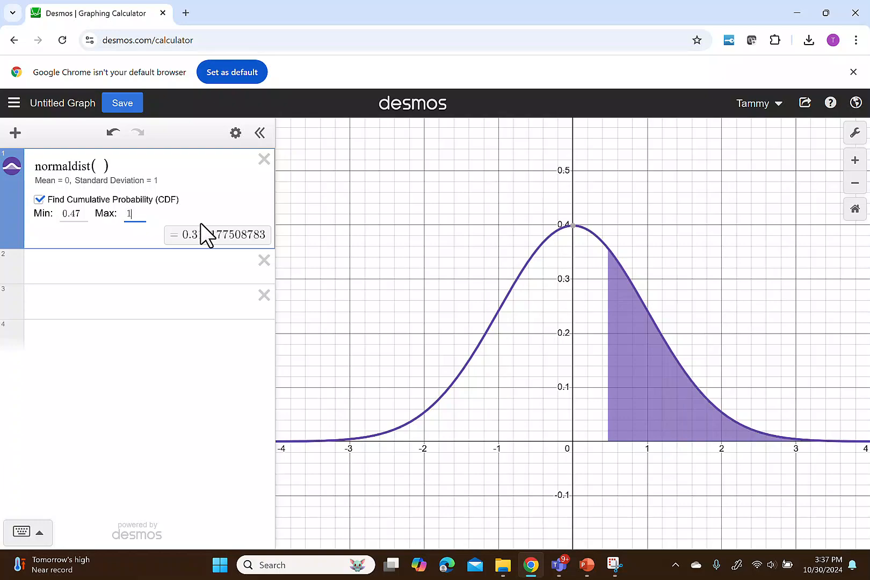
{"action": "key", "text": "BackSpace"}
{"action": "left_click", "coordinate": [161, 266]}
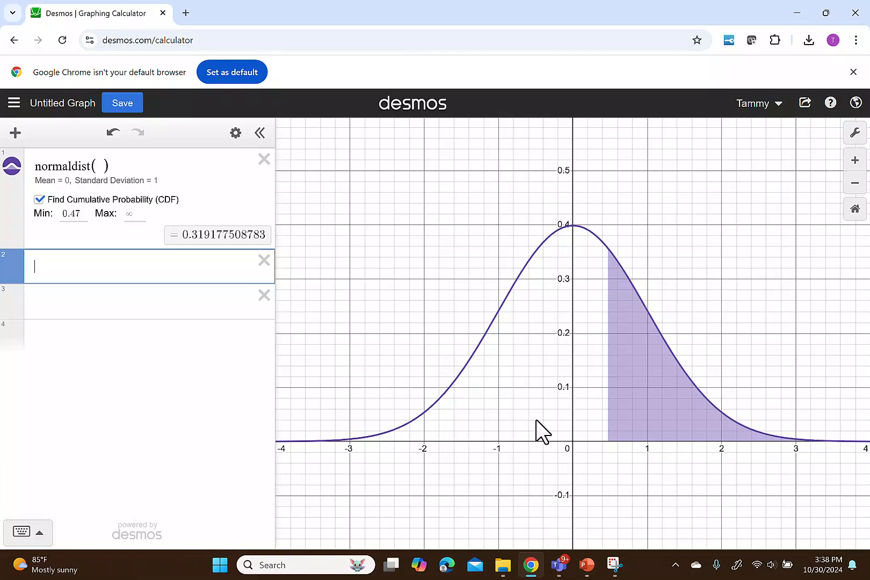
Step: Set the cumulative probability bounds to a Min of -2.3 and a Max of 1.09
{"action": "left_click", "coordinate": [89, 213]}
{"action": "key", "text": "BackSpace"}
{"action": "key", "text": "BackSpace"}
{"action": "key", "text": "BackSpace"}
{"action": "key", "text": "BackSpace"}
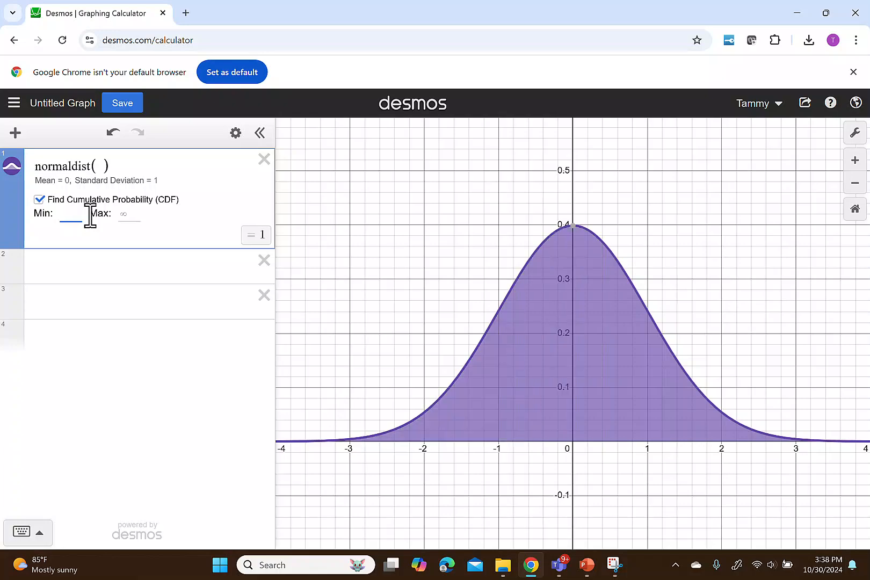
{"action": "type", "text": "-2.3"}
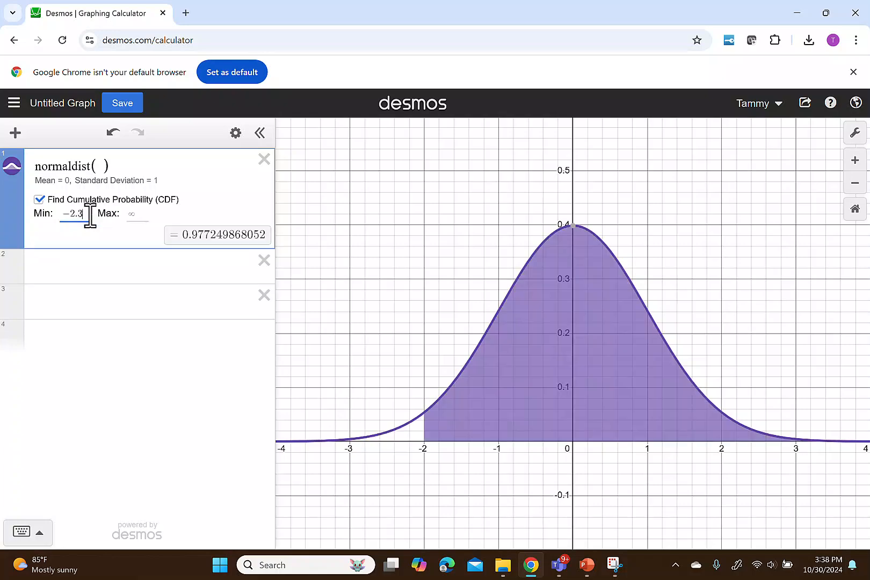
{"action": "left_click", "coordinate": [136, 217]}
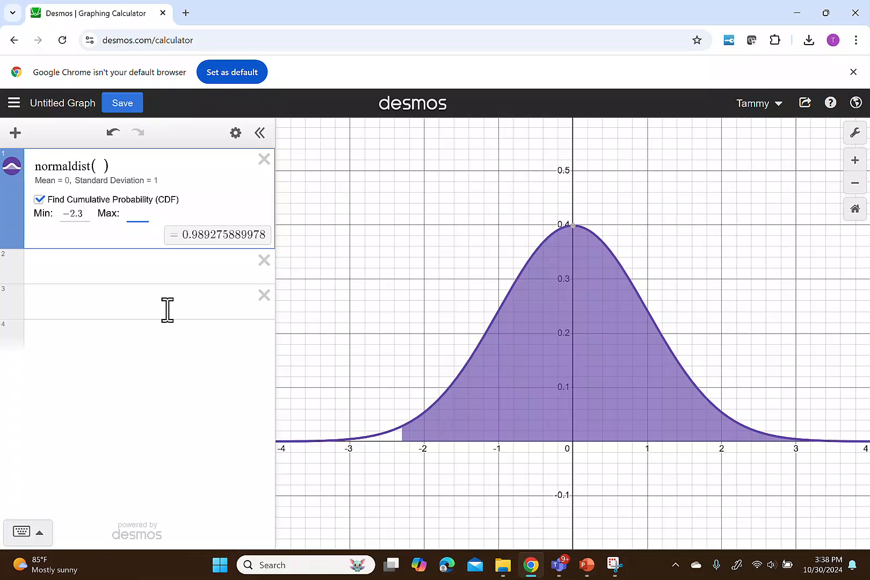
{"action": "type", "text": "1.09"}
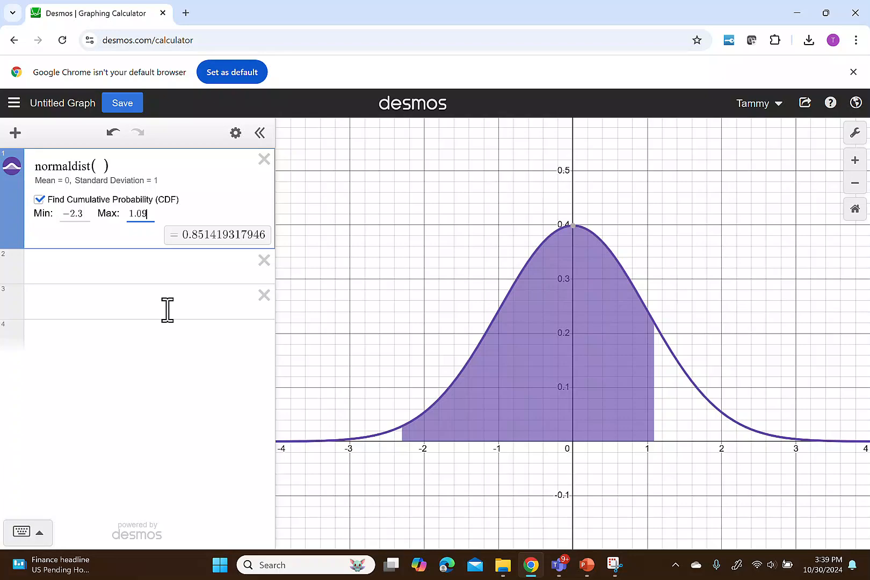
Step: Set the cumulative probability's Min to -2.18 and clear its Max to find the area above that value
{"action": "left_click_drag", "start_coordinate": [89, 213], "coordinate": [52, 214]}
{"action": "type", "text": "-2"}
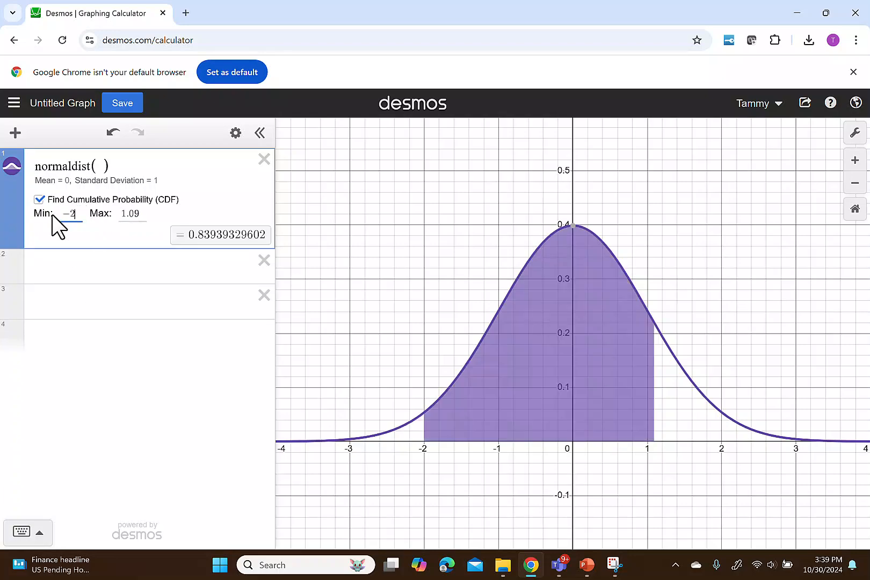
{"action": "type", "text": ".18"}
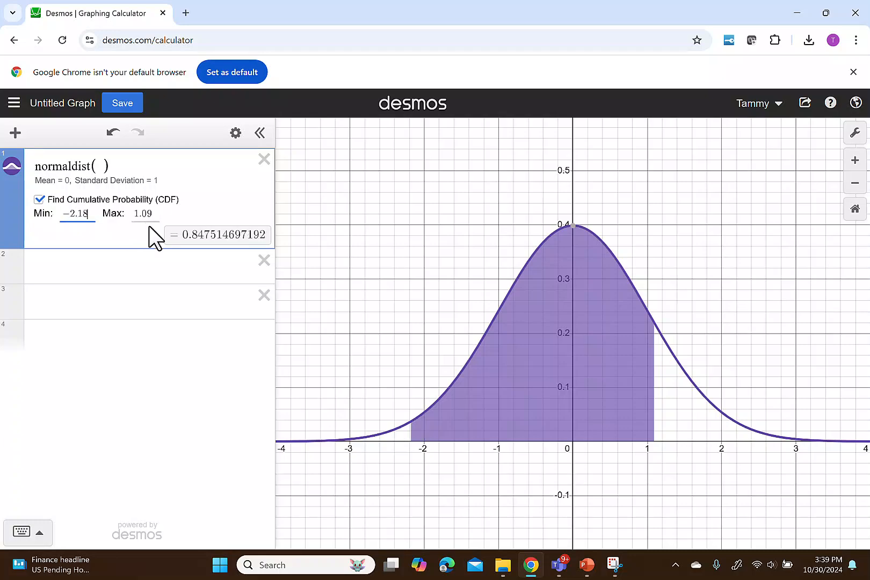
{"action": "left_click", "coordinate": [156, 214]}
{"action": "key", "text": "BackSpace"}
{"action": "key", "text": "BackSpace"}
{"action": "key", "text": "BackSpace"}
{"action": "key", "text": "BackSpace"}
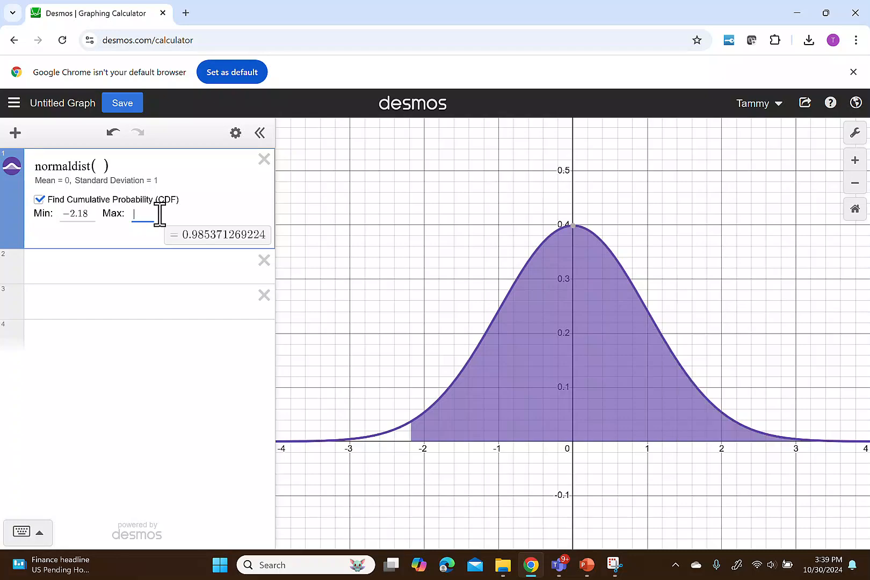
{"action": "left_click", "coordinate": [107, 265]}
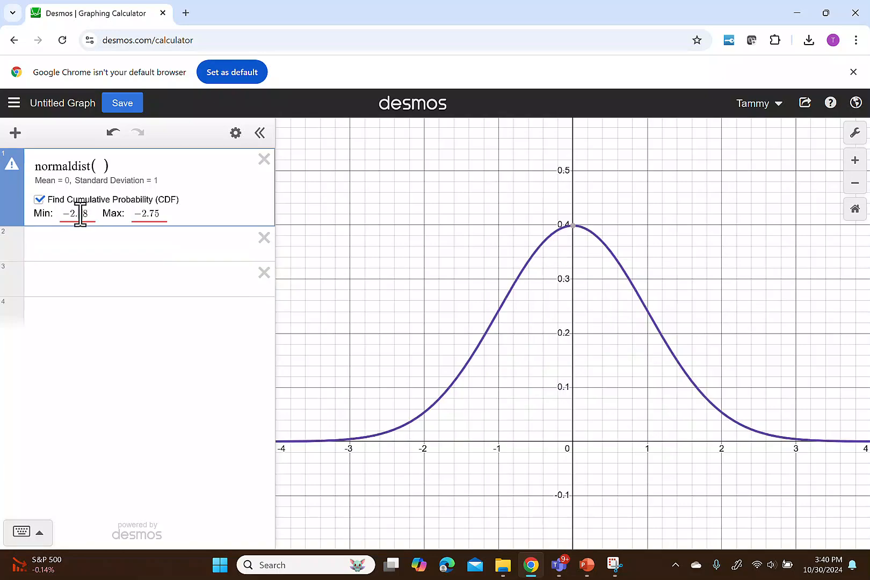
Step: Find the cumulative probability below -2.75 by clearing the Min, and inspect the shaded left tail of the curve
{"action": "double_click", "coordinate": [78, 213]}
{"action": "type", "text": "8"}
{"action": "key", "text": "Delete"}
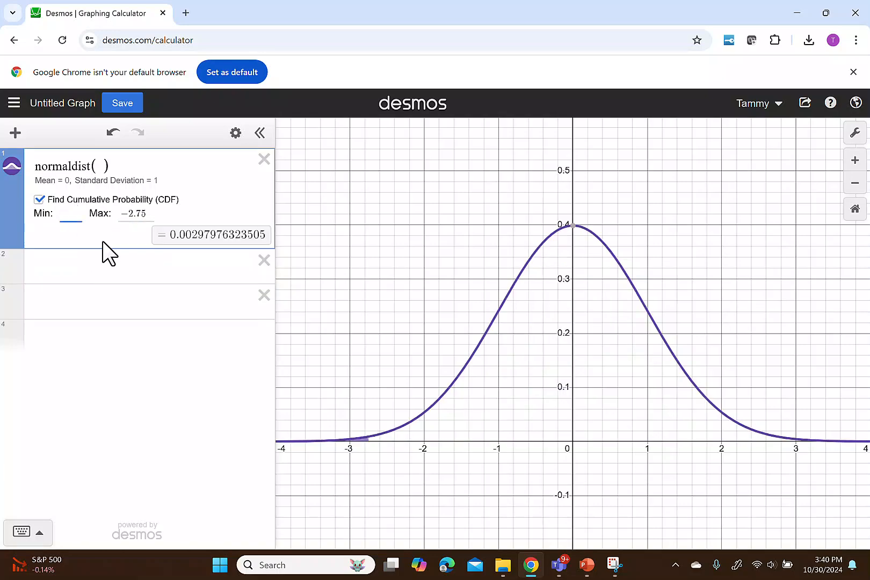
{"action": "left_click", "coordinate": [101, 266]}
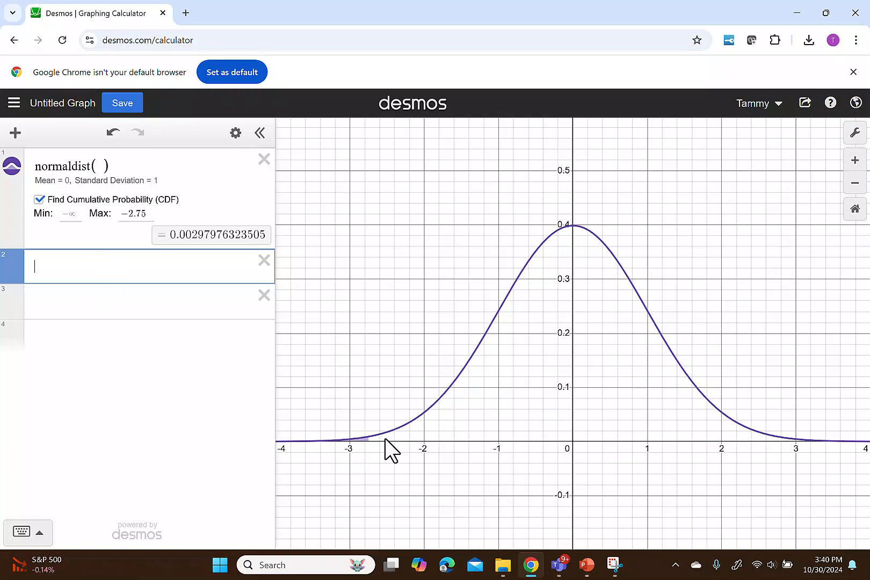
{"action": "scroll", "coordinate": [385, 439], "scroll_direction": "up", "scroll_amount": 3}
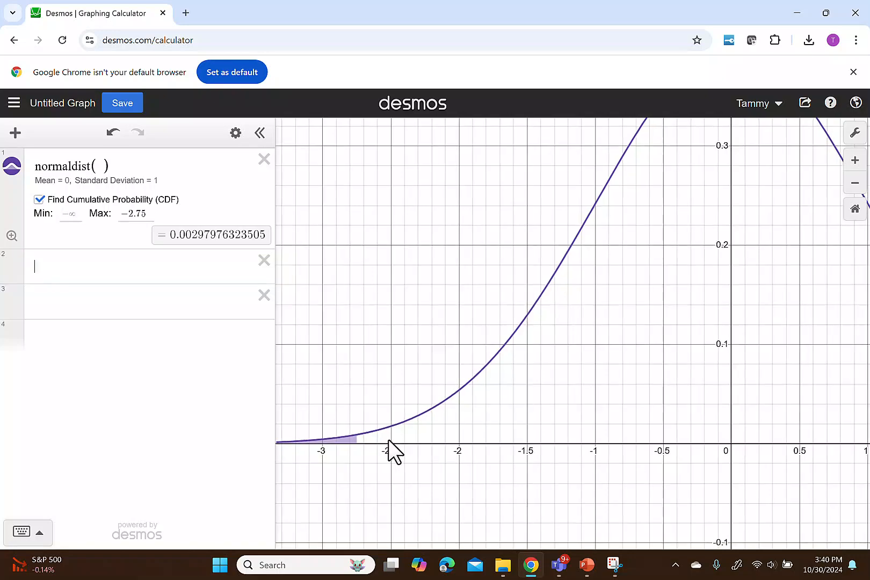
{"action": "left_click_drag", "start_coordinate": [388, 439], "coordinate": [477, 341]}
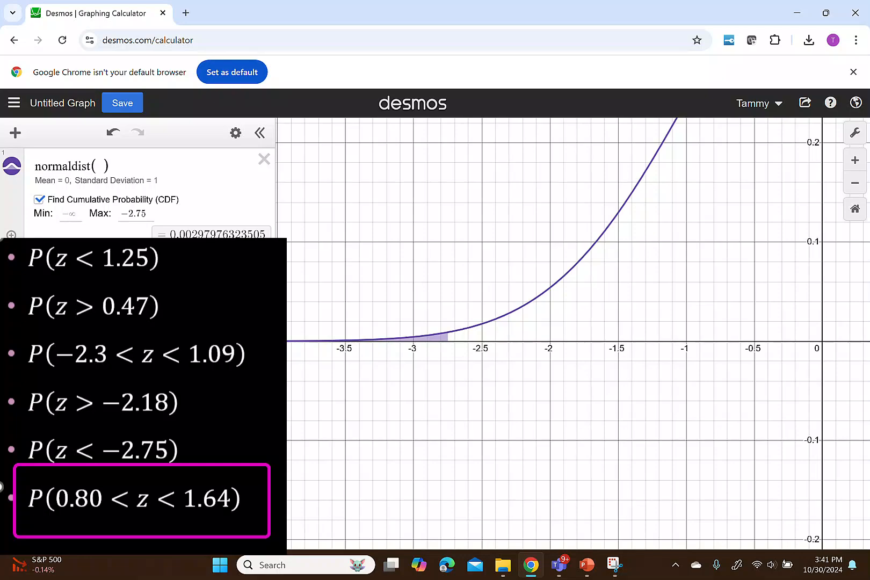
Step: Set the cumulative probability bounds to a Min of 0.8 and a Max of 1.64, and display the shaded area
{"action": "left_click", "coordinate": [74, 217]}
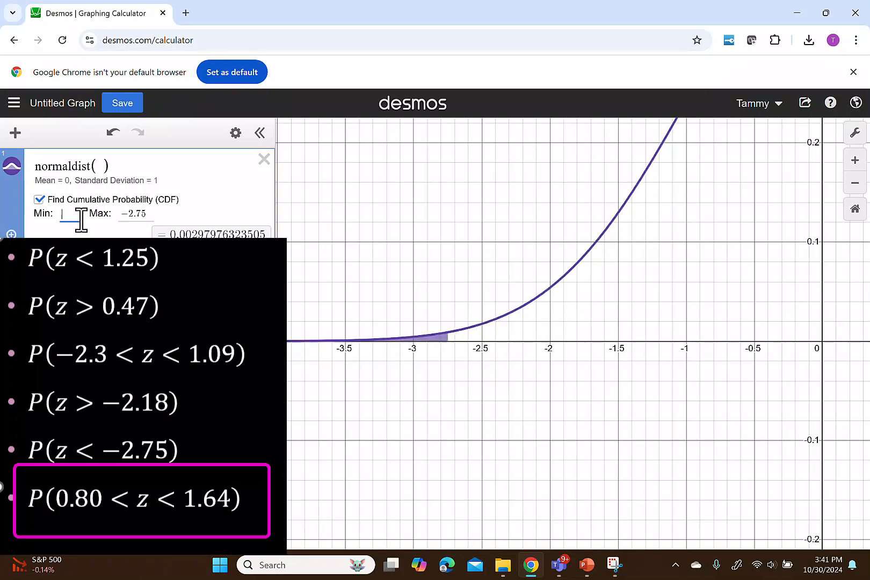
{"action": "type", "text": "0.8"}
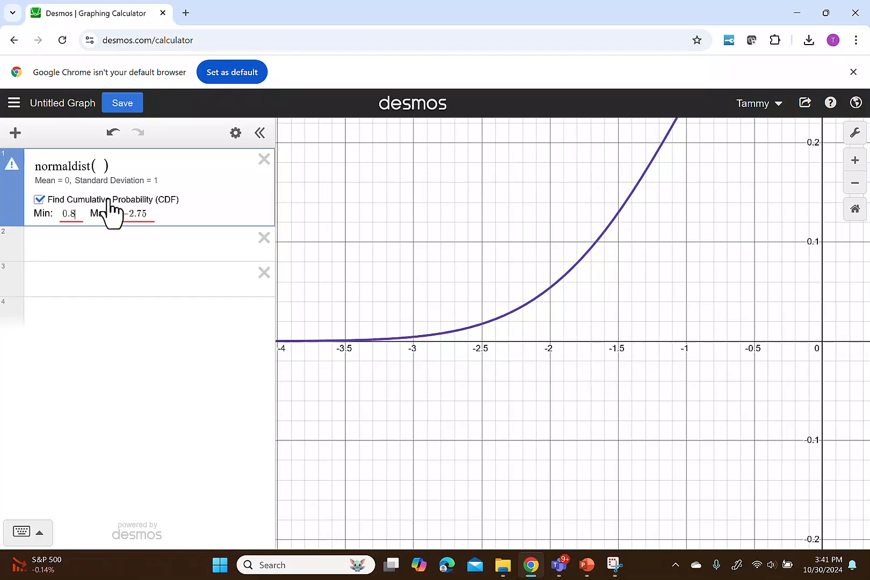
{"action": "left_click_drag", "start_coordinate": [122, 215], "coordinate": [141, 217]}
{"action": "type", "text": "1.64"}
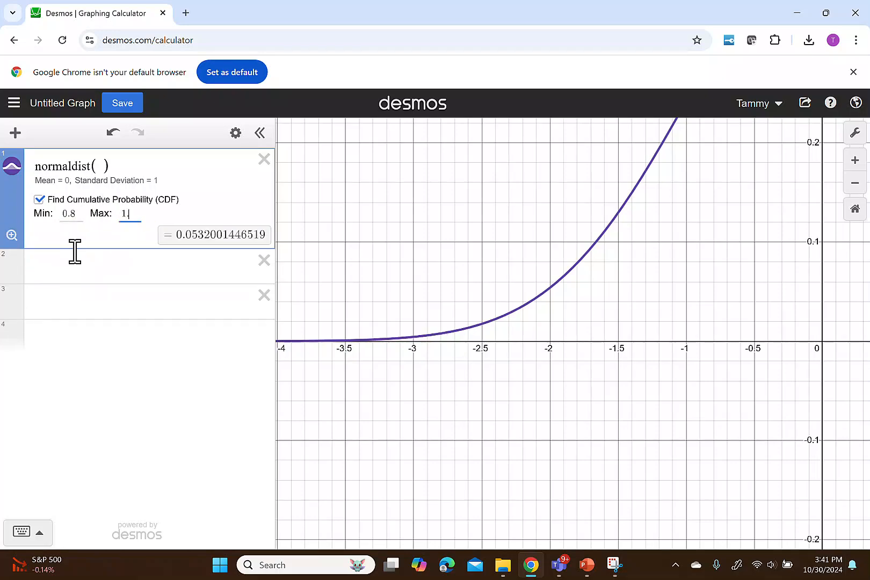
{"action": "left_click", "coordinate": [12, 236]}
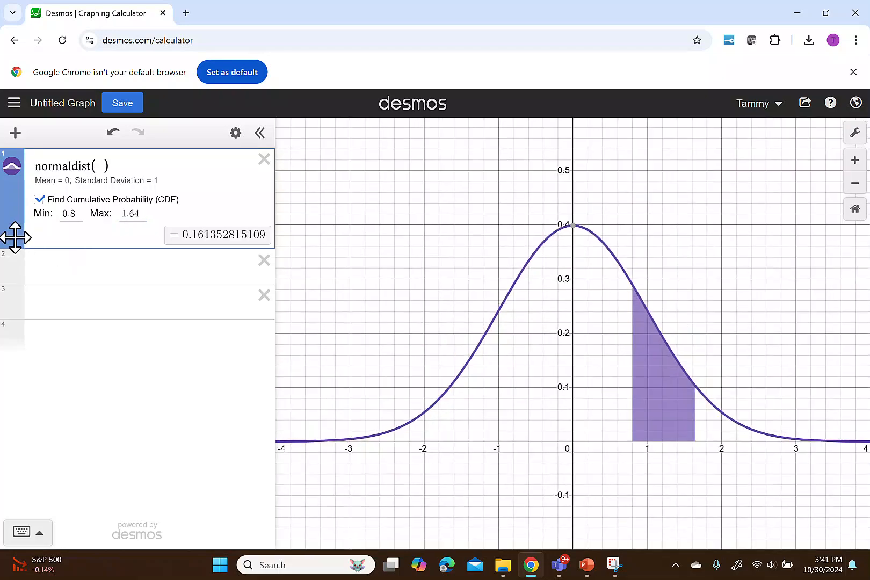